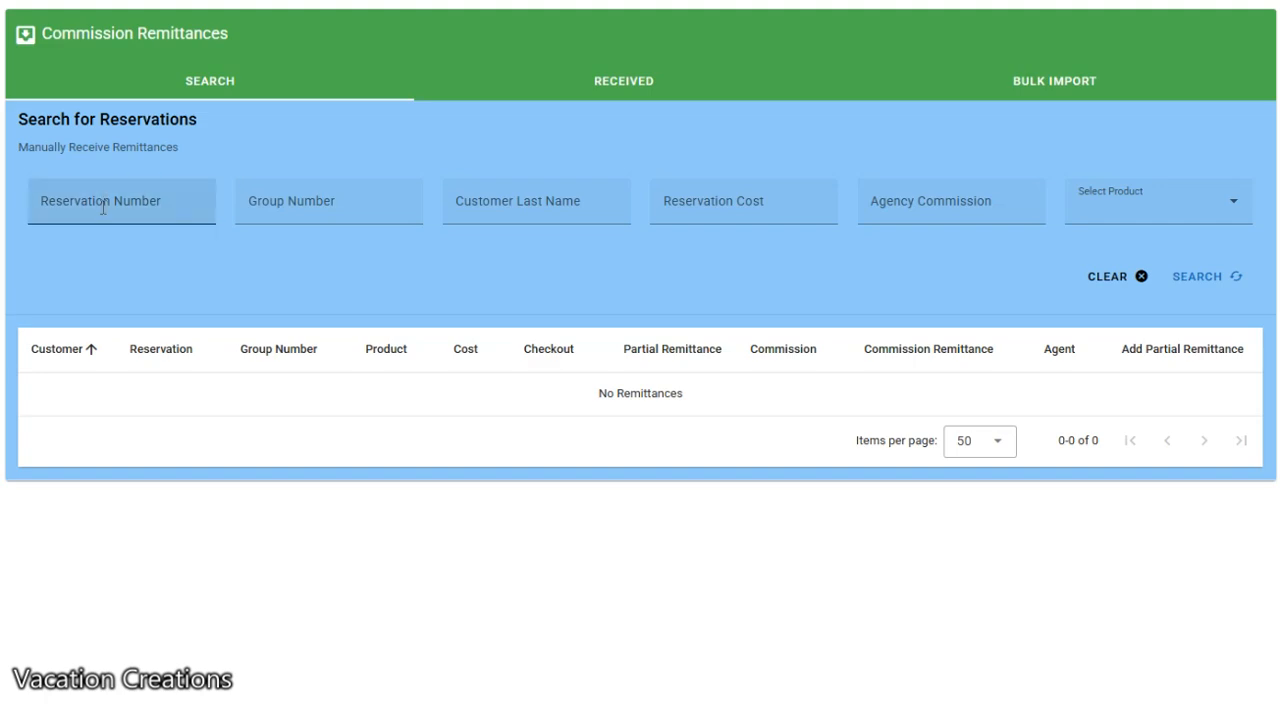
# Search for the Disney reservation by entering its partial reservation number
pyautogui.click(103, 207)
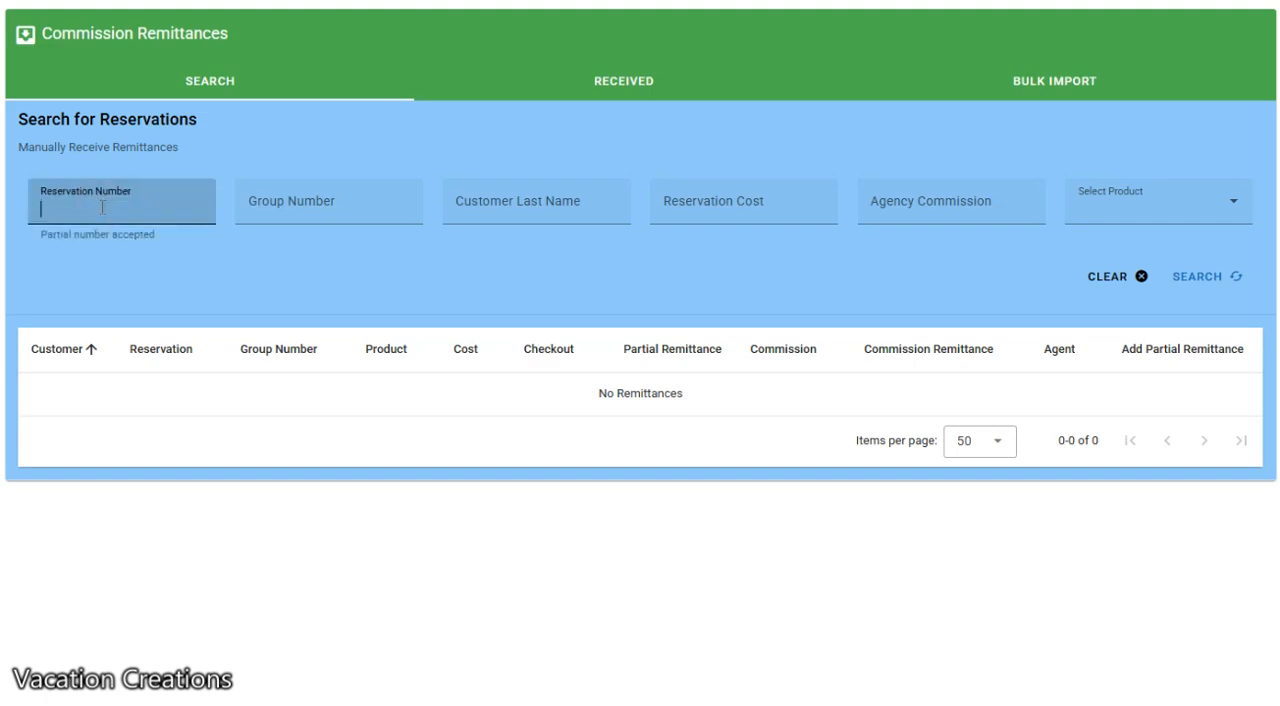
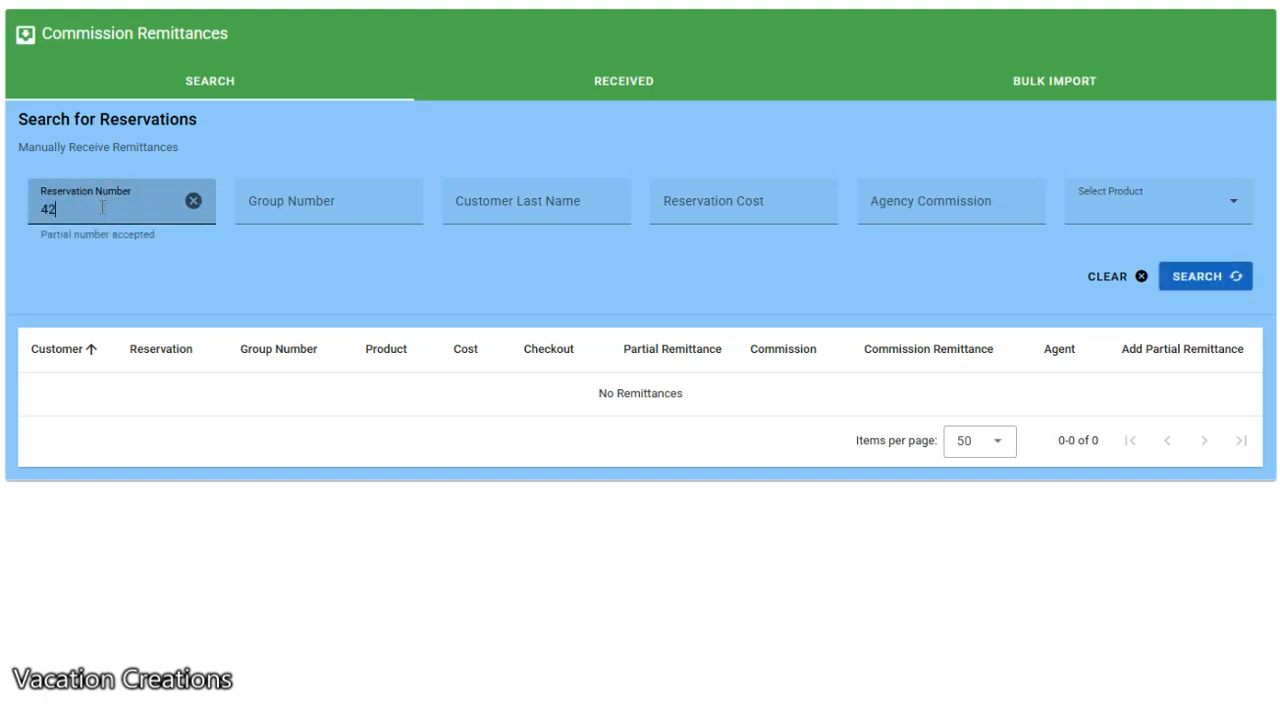
pyautogui.click(1203, 277)
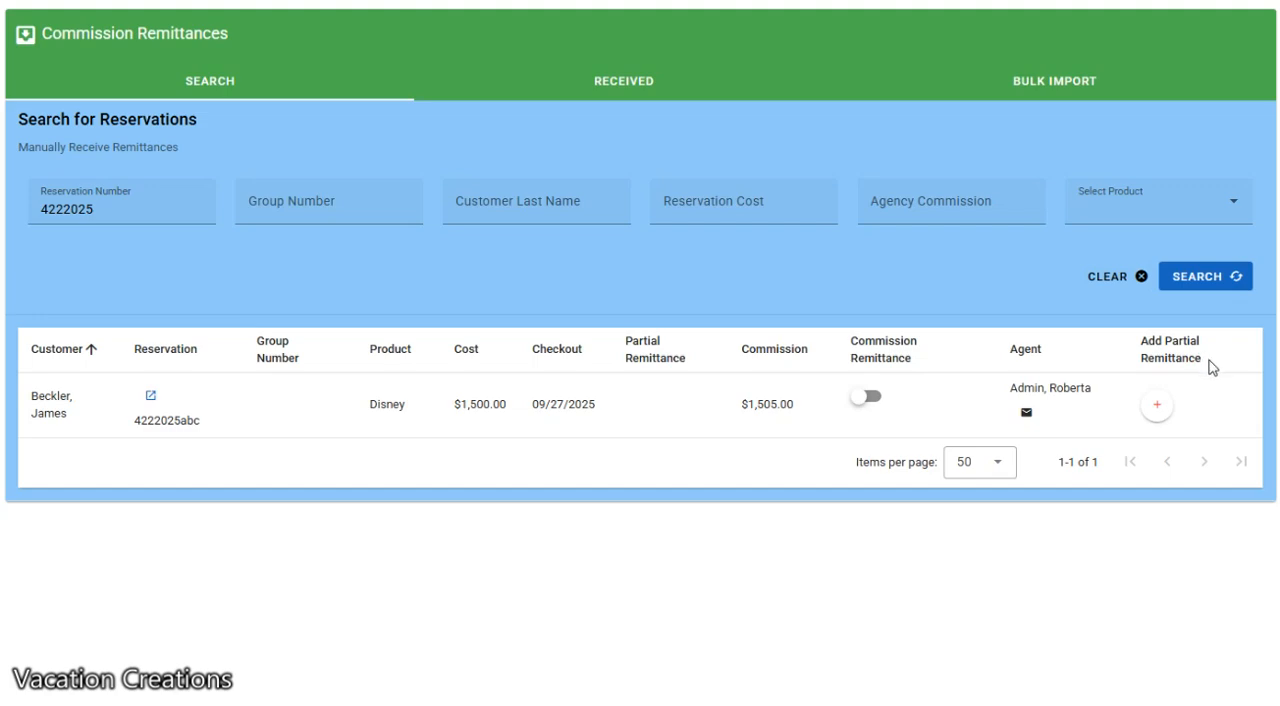
# Add a partial remittance of $1000.00 dated 04/29/2025 to the found Disney reservation and save it
pyautogui.click(1156, 408)
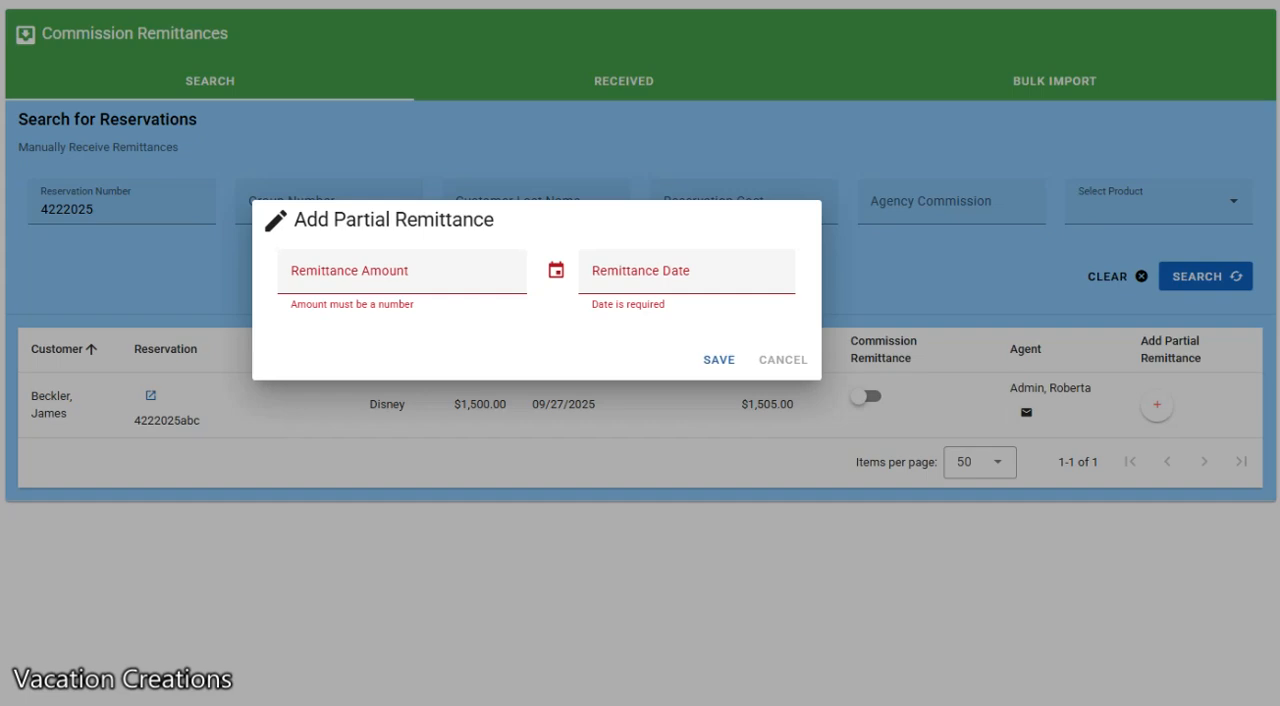
pyautogui.click(371, 280)
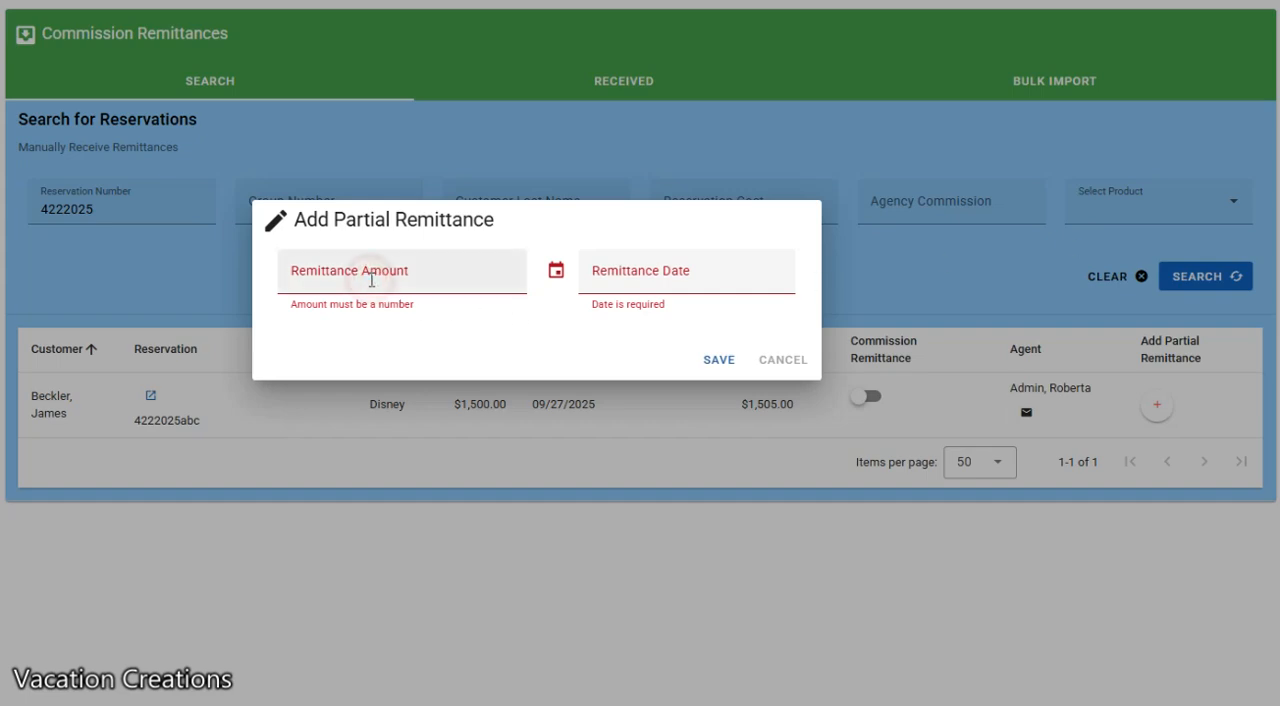
pyautogui.write('1000')
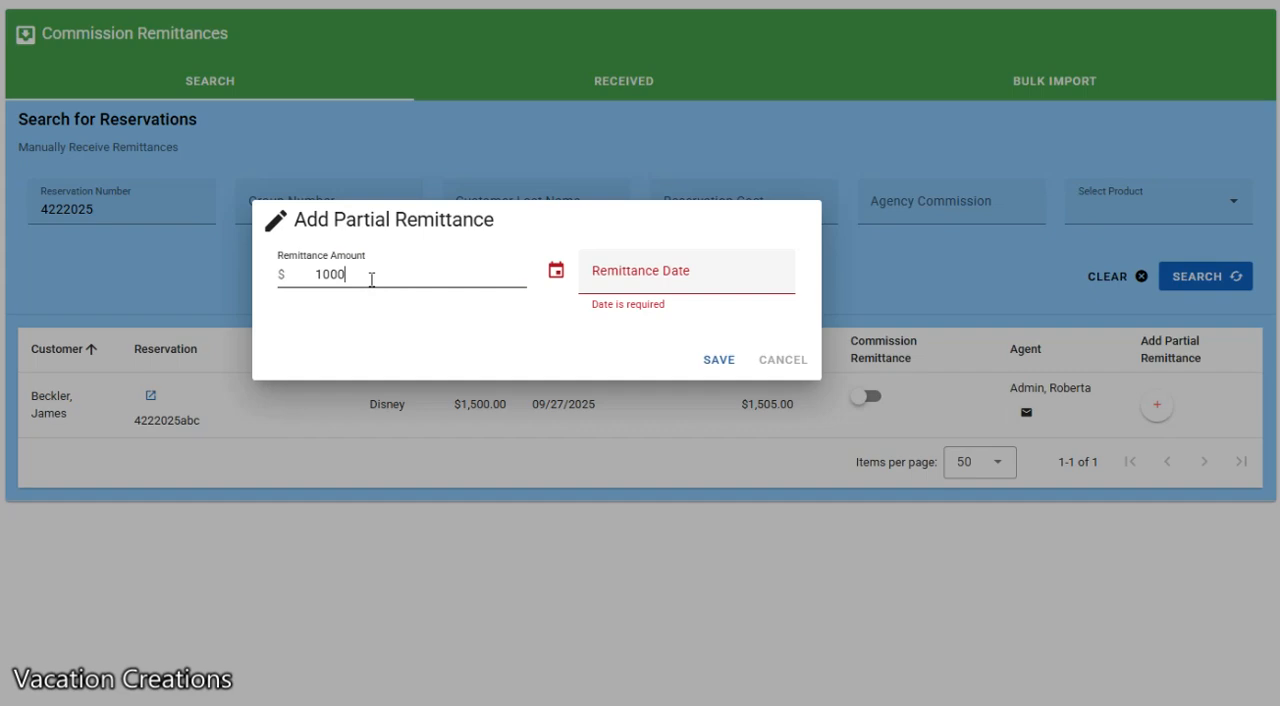
pyautogui.write('.00')
pyautogui.click(642, 277)
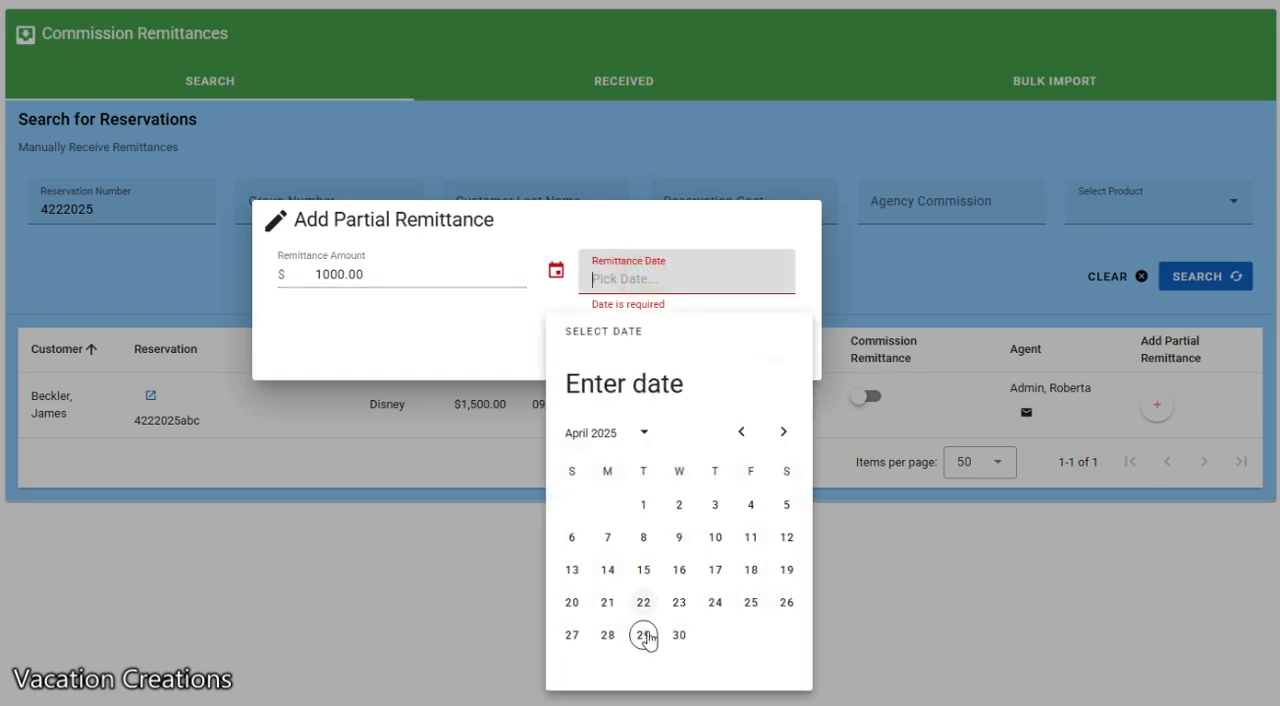
pyautogui.click(644, 636)
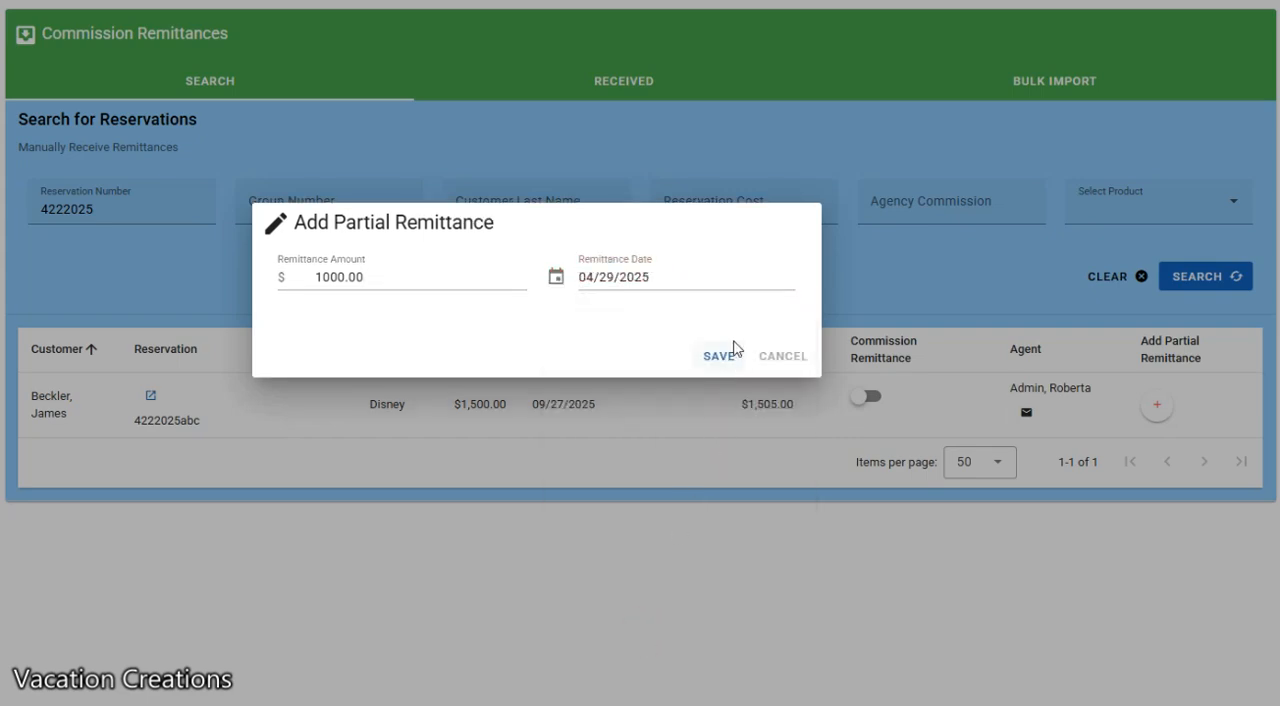
pyautogui.click(719, 358)
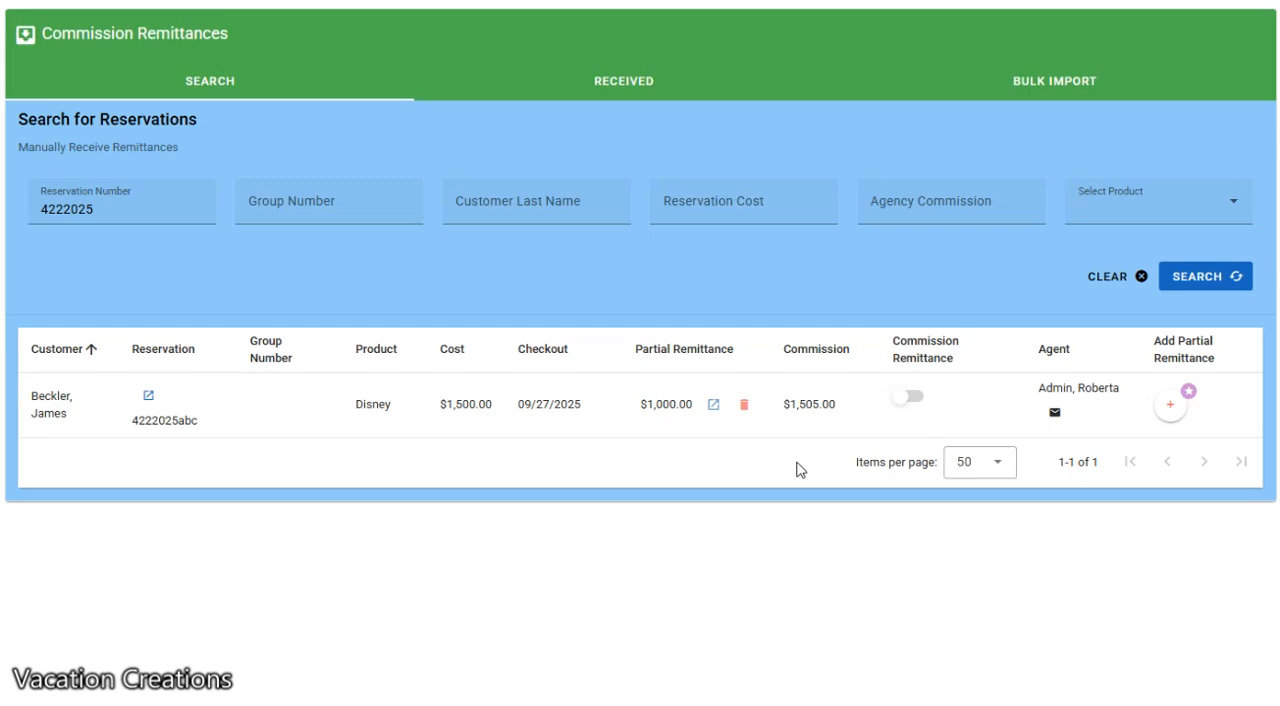
# Add another partial remittance of $500.00 dated 04/29/2025 to the same reservation and save it
pyautogui.click(1170, 406)
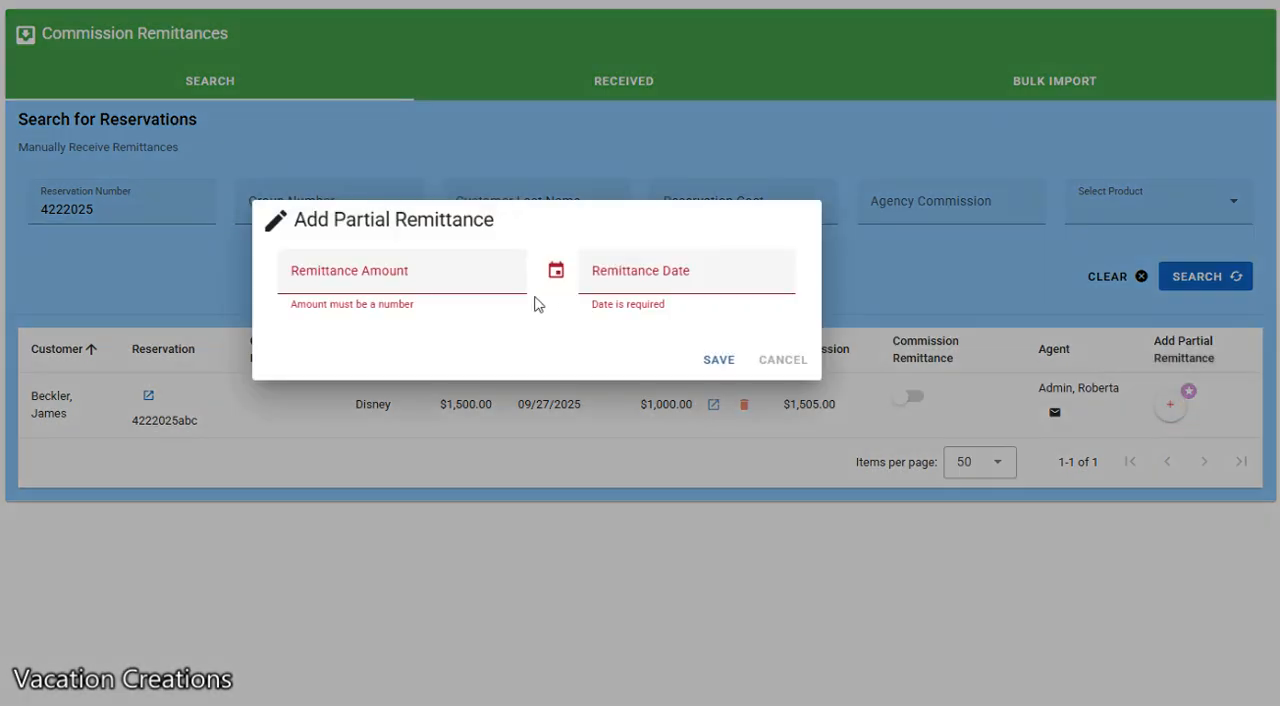
pyautogui.click(397, 276)
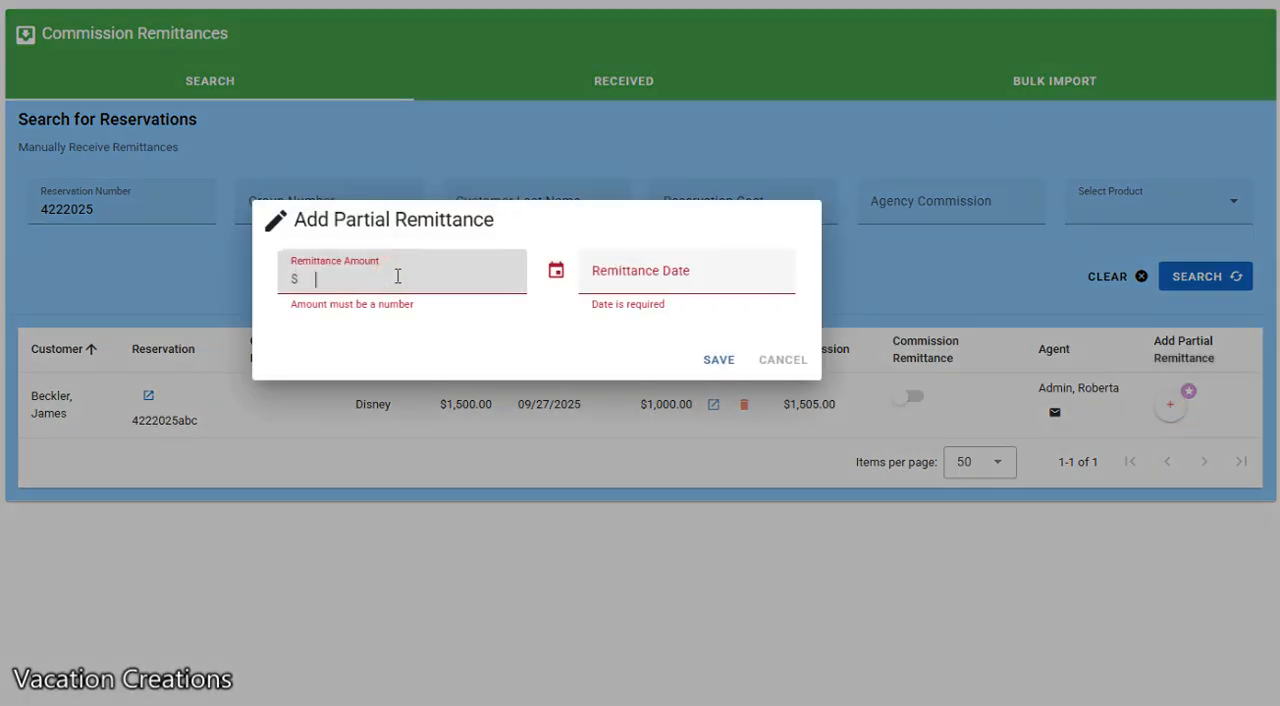
pyautogui.write('500.00')
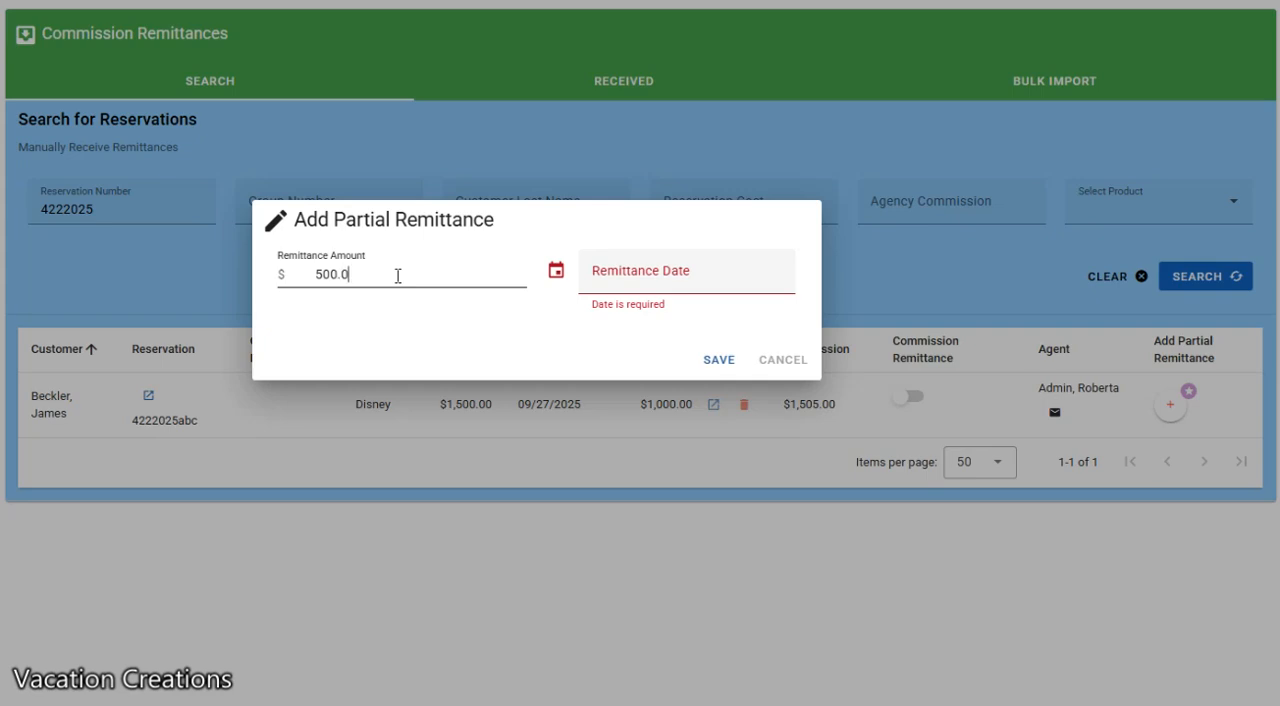
pyautogui.click(645, 283)
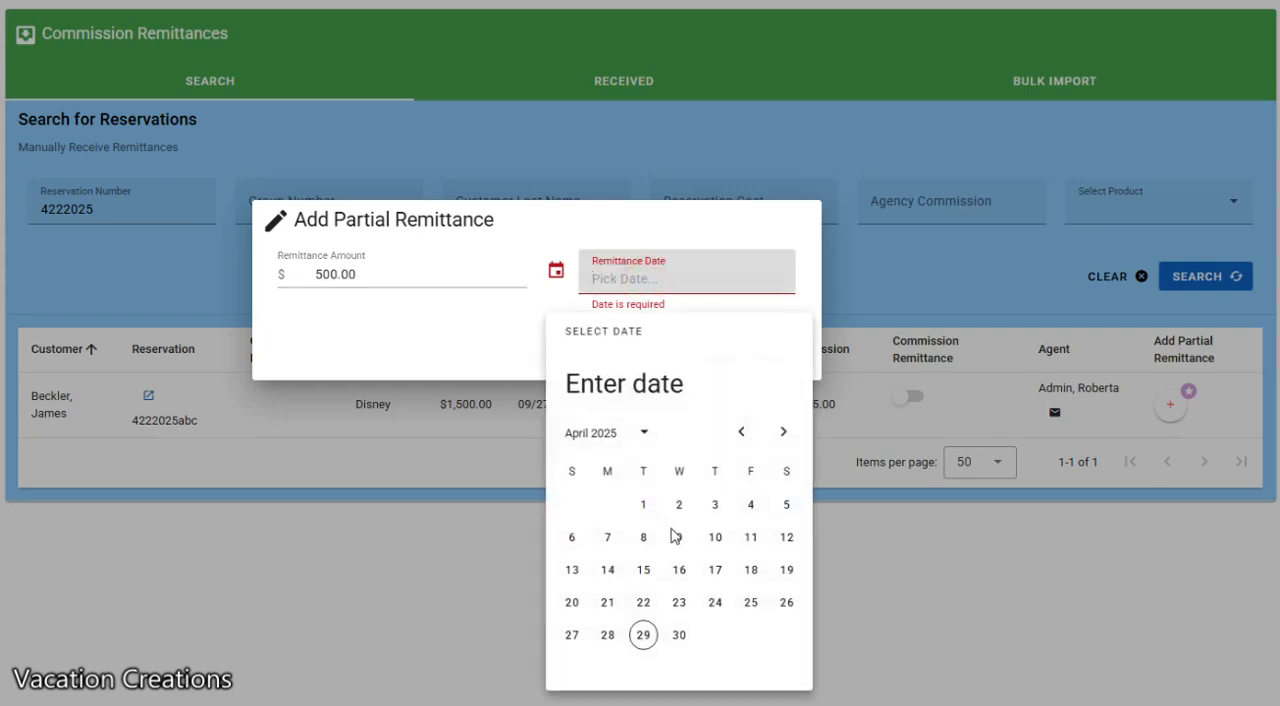
pyautogui.click(643, 634)
pyautogui.click(716, 357)
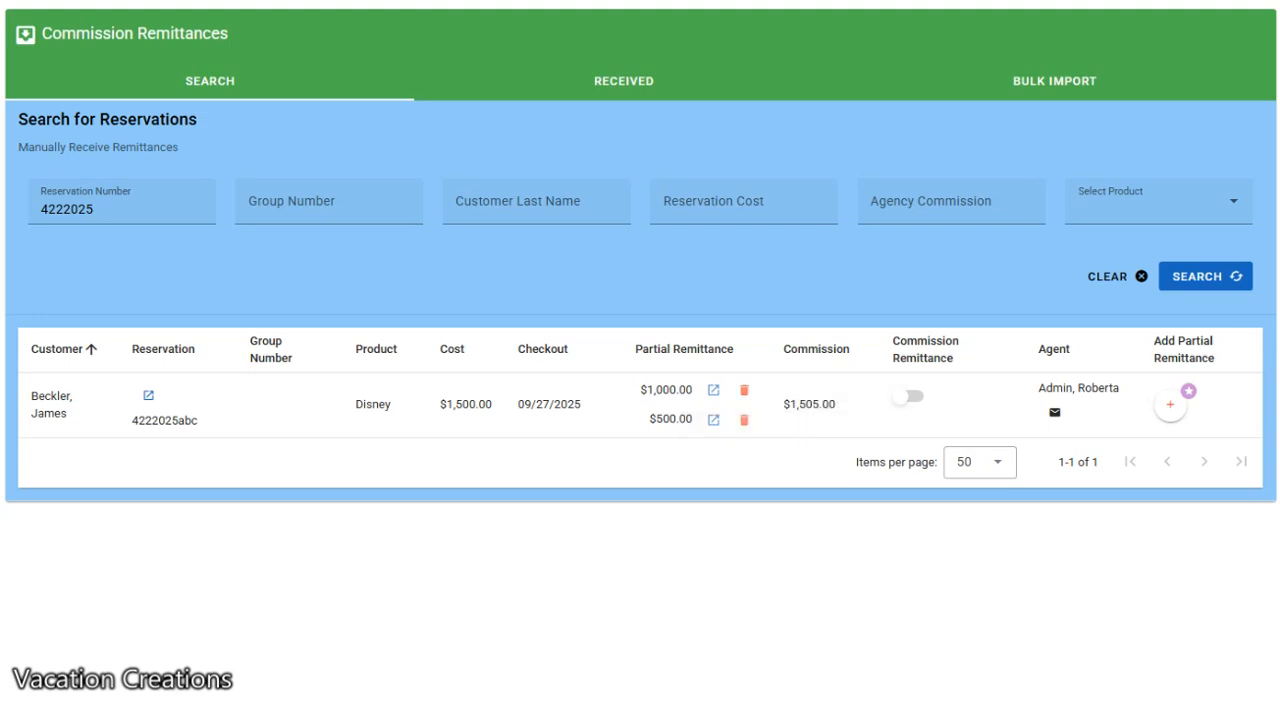
# Add a partial remittance of $5.00 dated 04/29/2025 to the reservation, and mark its commission remittance as received
pyautogui.click(1170, 404)
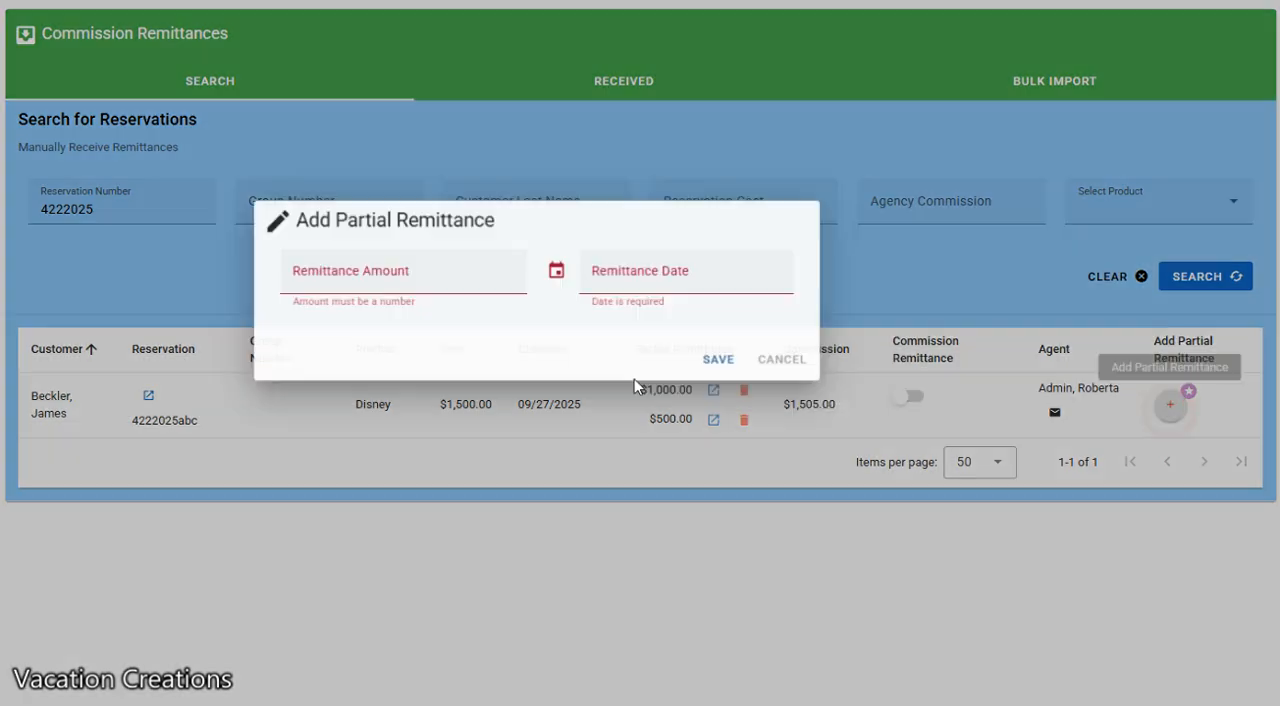
pyautogui.click(412, 274)
pyautogui.write('5.00')
pyautogui.click(656, 278)
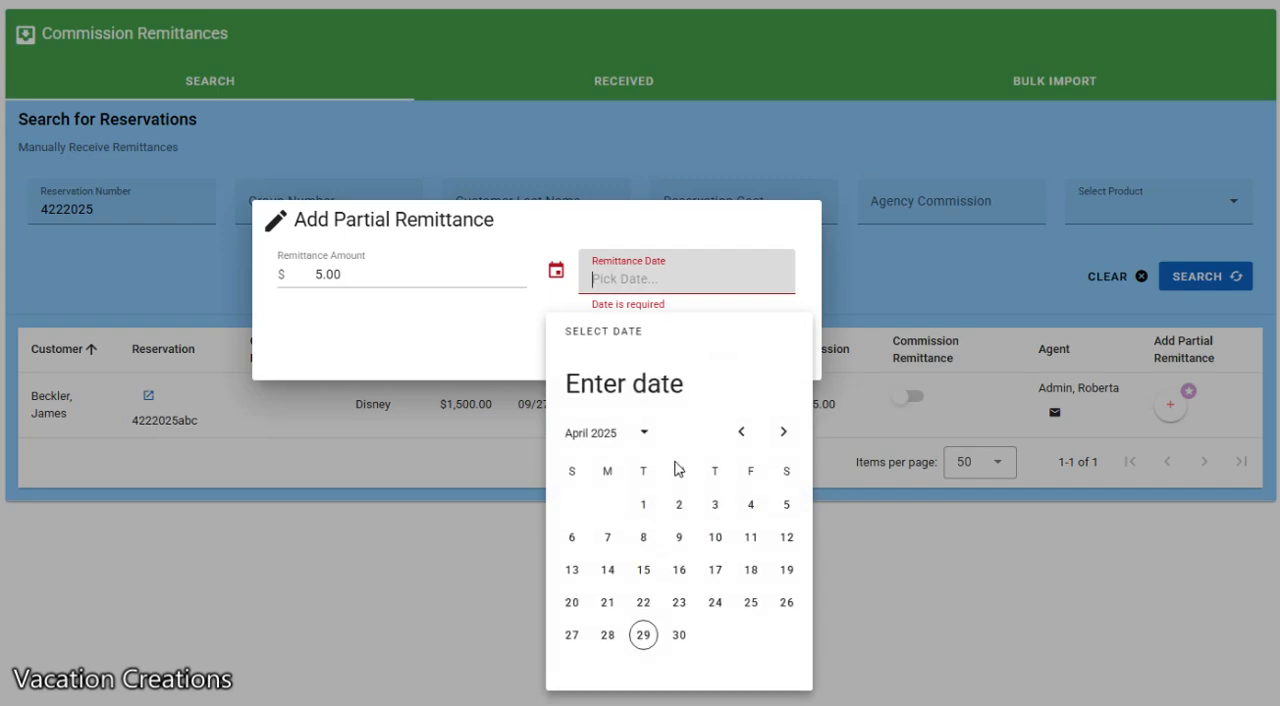
pyautogui.click(643, 635)
pyautogui.click(717, 354)
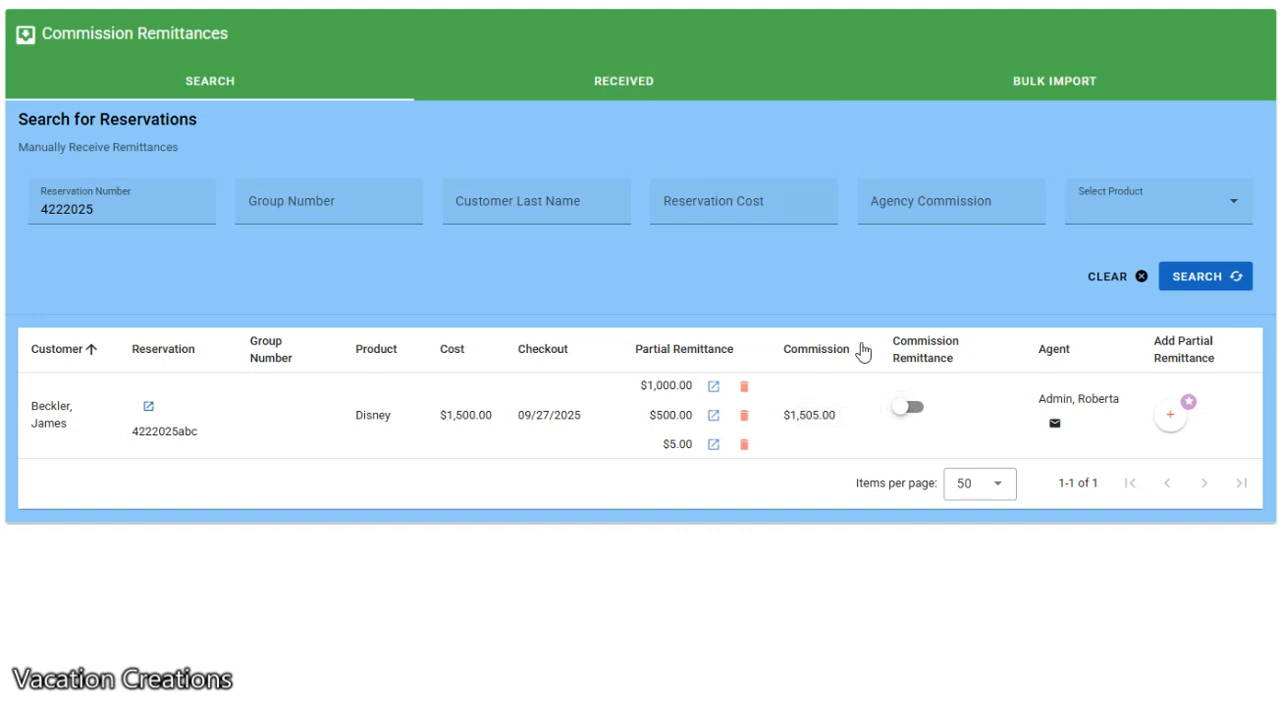
pyautogui.click(906, 407)
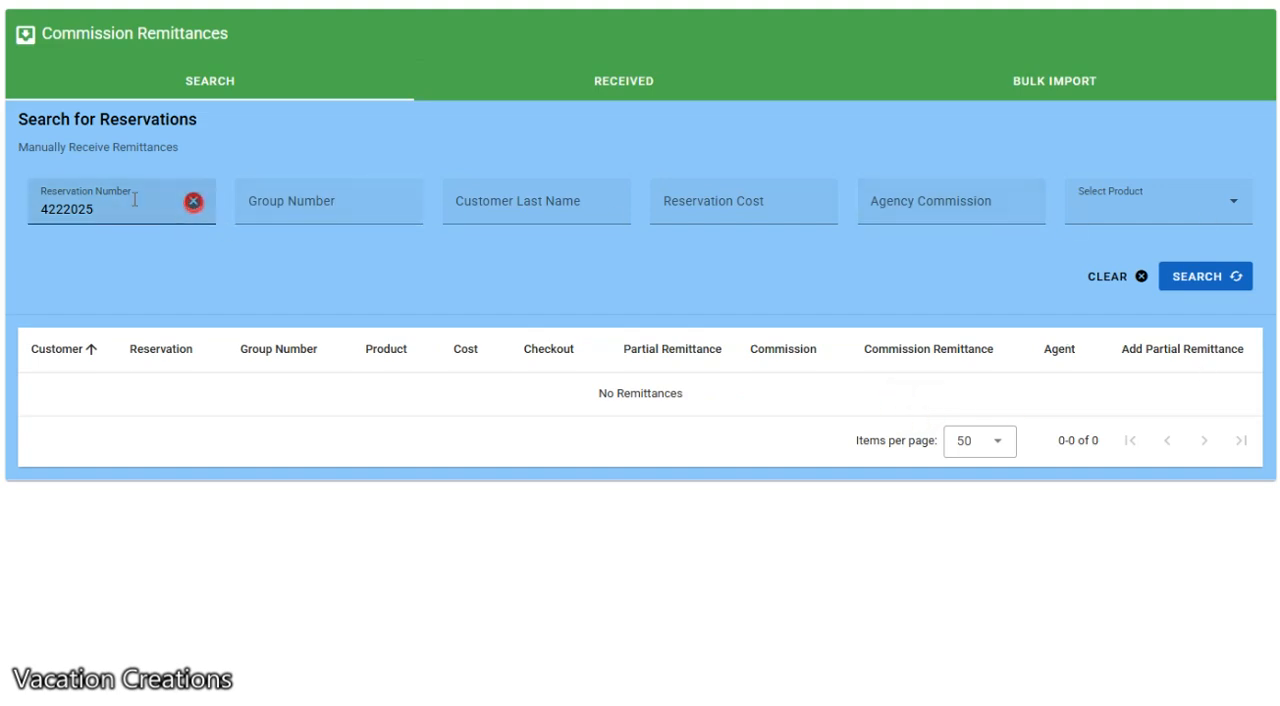
# Clear the reservation number from the search and search for reservations by the customer's last name instead
pyautogui.click(195, 200)
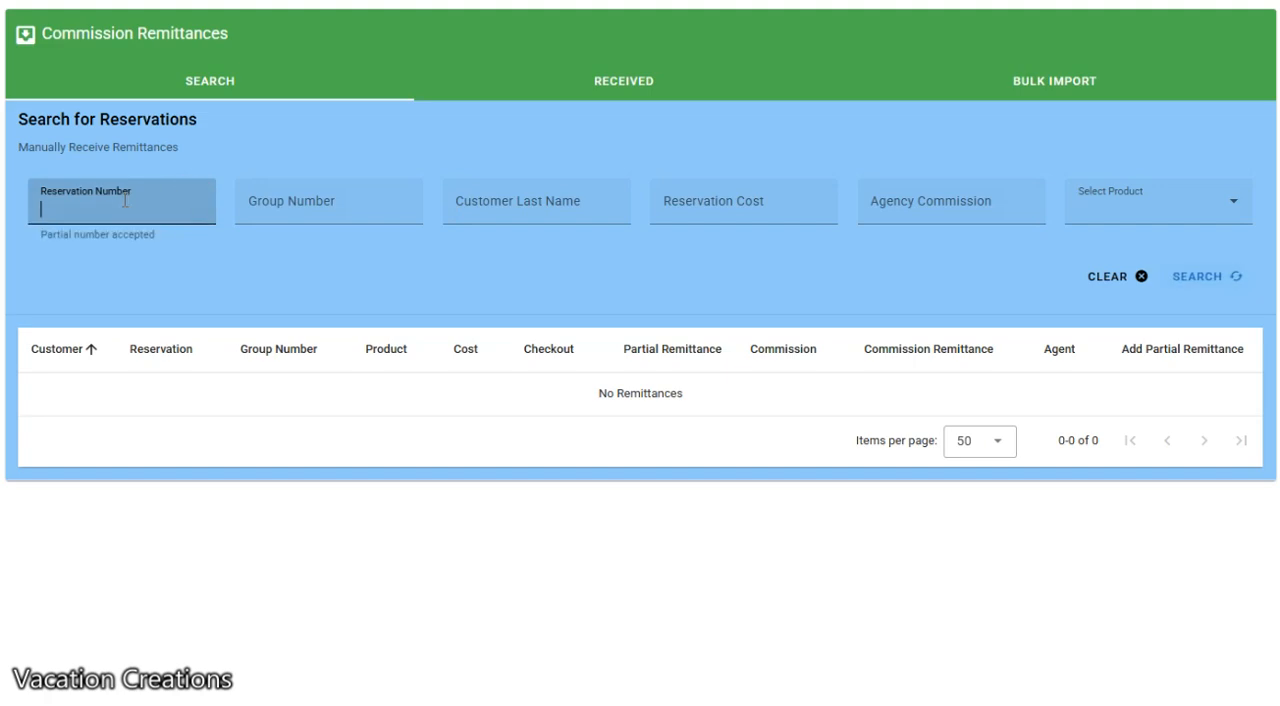
pyautogui.click(516, 211)
pyautogui.write('Butler')
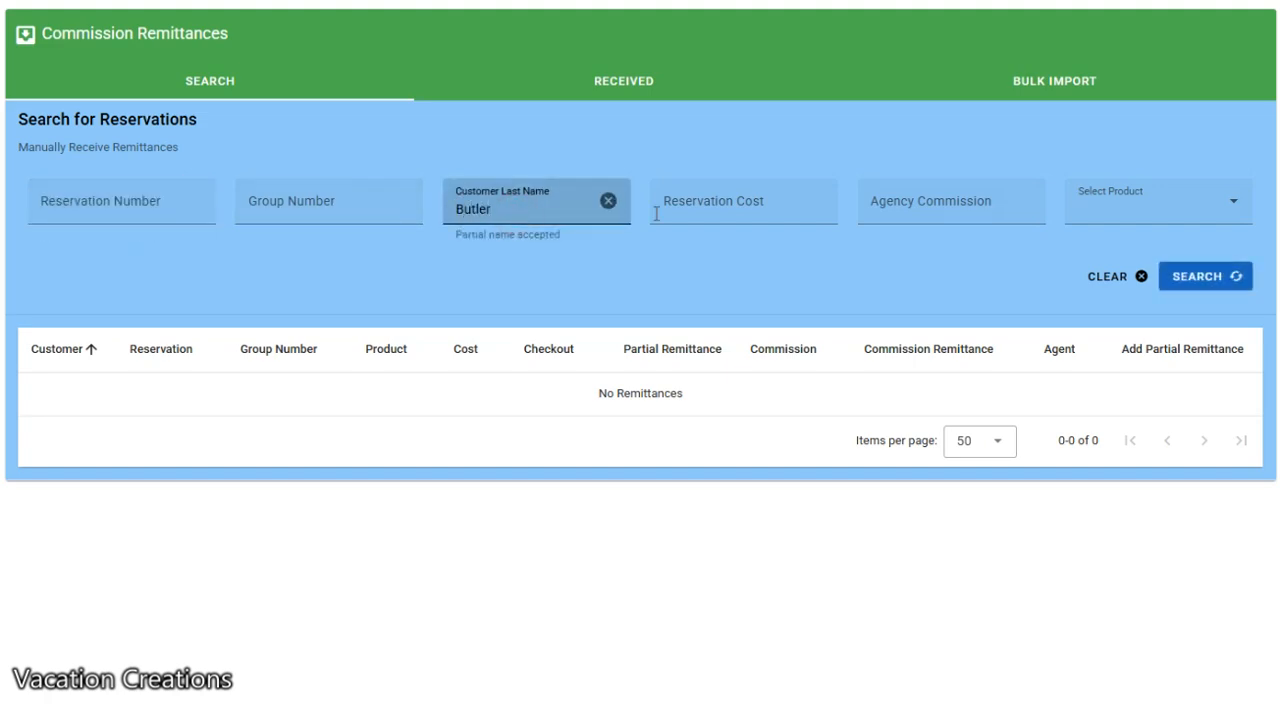
pyautogui.click(1191, 282)
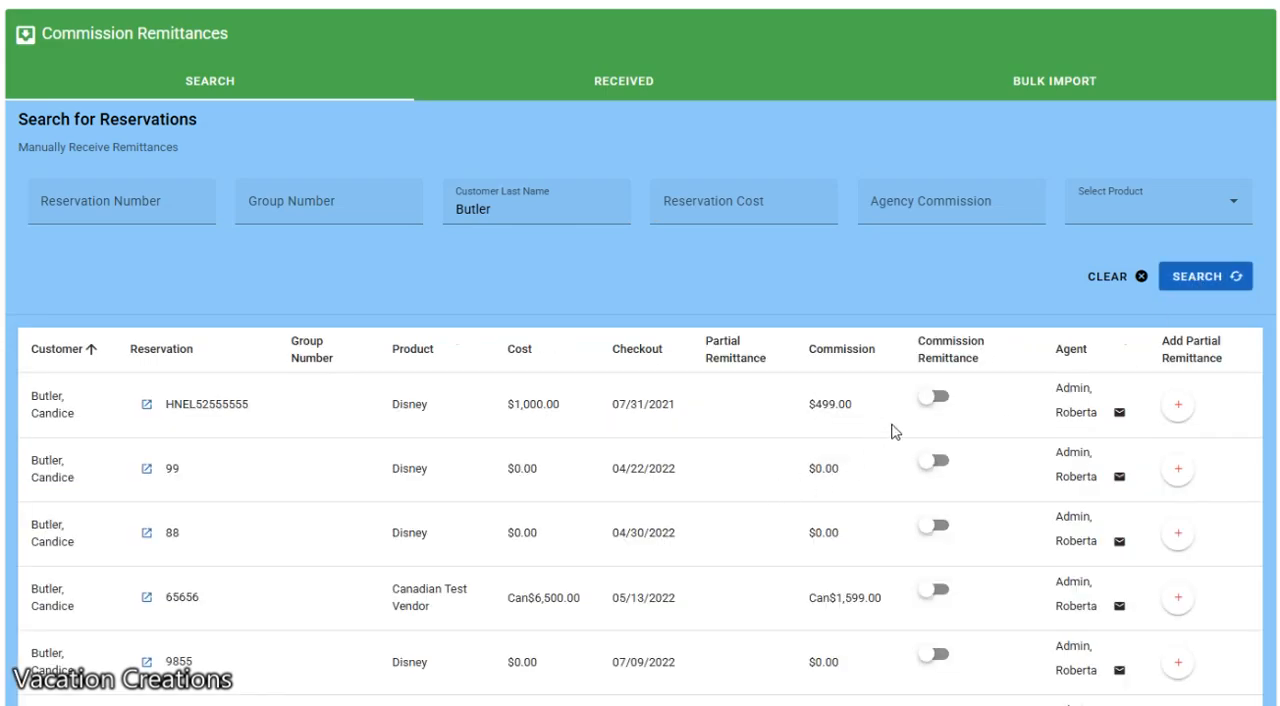
# Add a partial remittance of $45.98 dated 04/08/2025 to the Disney reservation costing $3,596.02 and save it
pyautogui.scroll(-10, 640, 250)
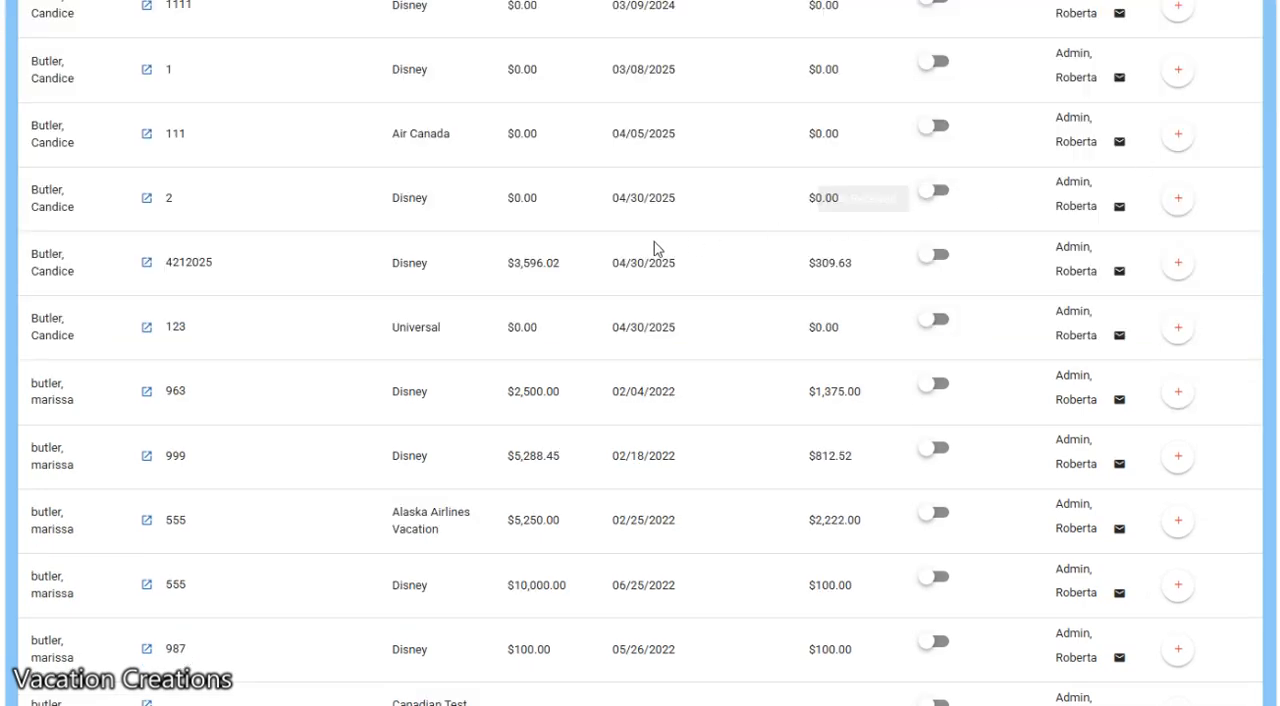
pyautogui.click(1177, 268)
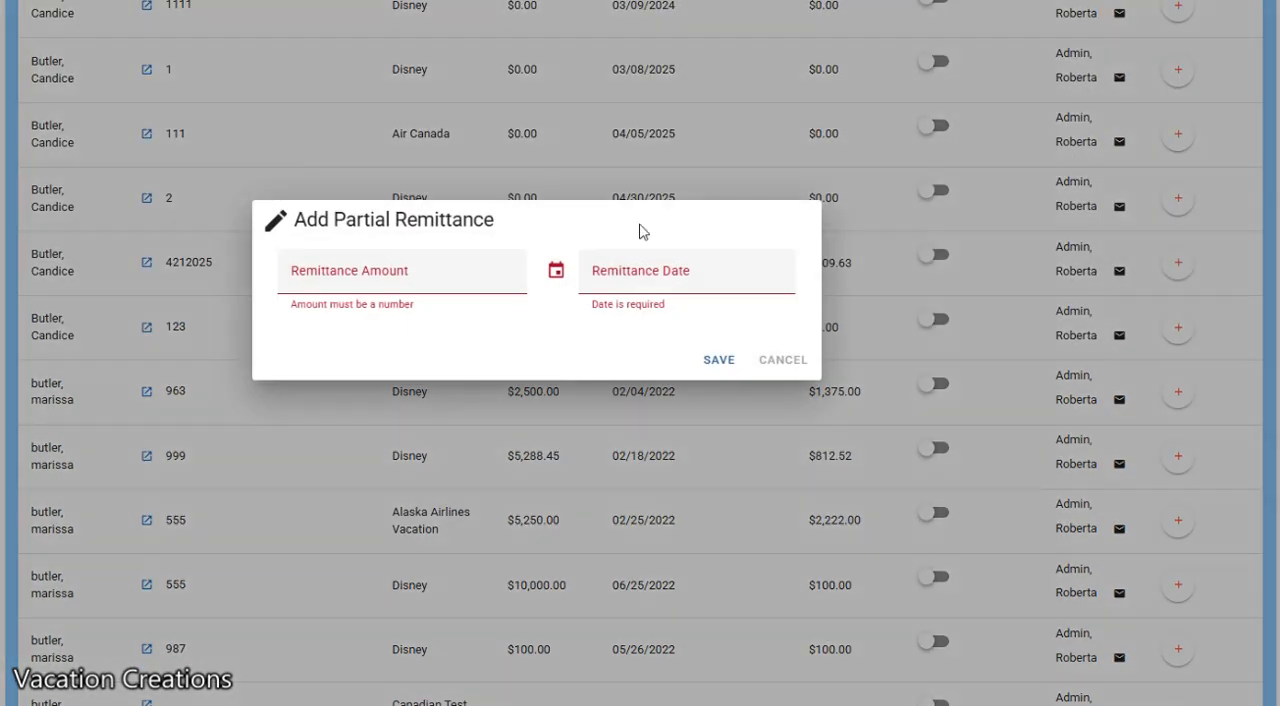
pyautogui.click(406, 275)
pyautogui.write('45.98')
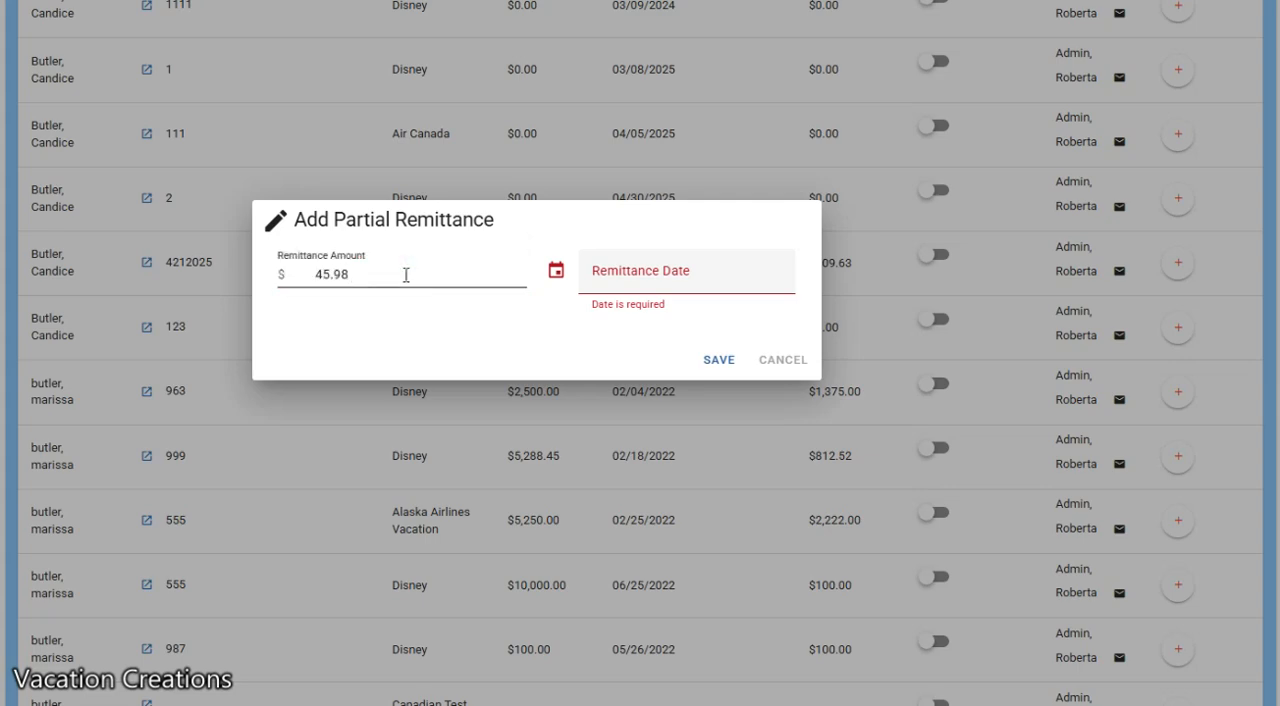
pyautogui.click(628, 275)
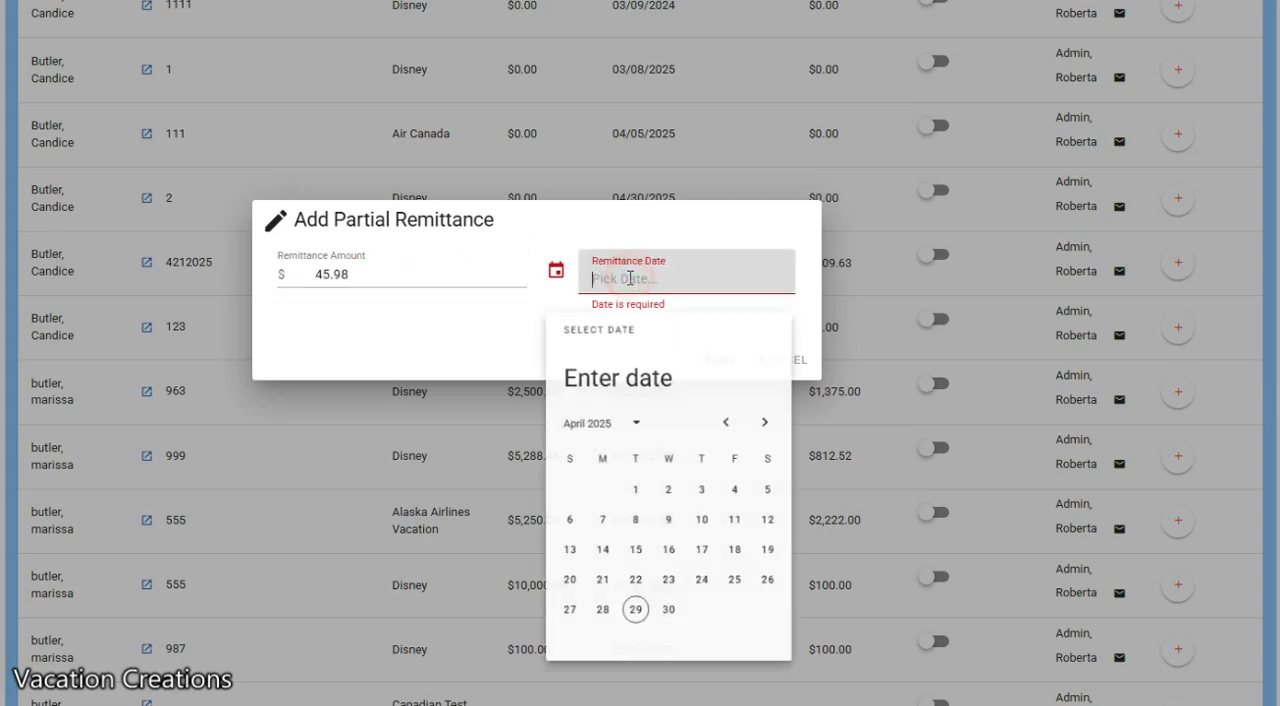
pyautogui.click(643, 541)
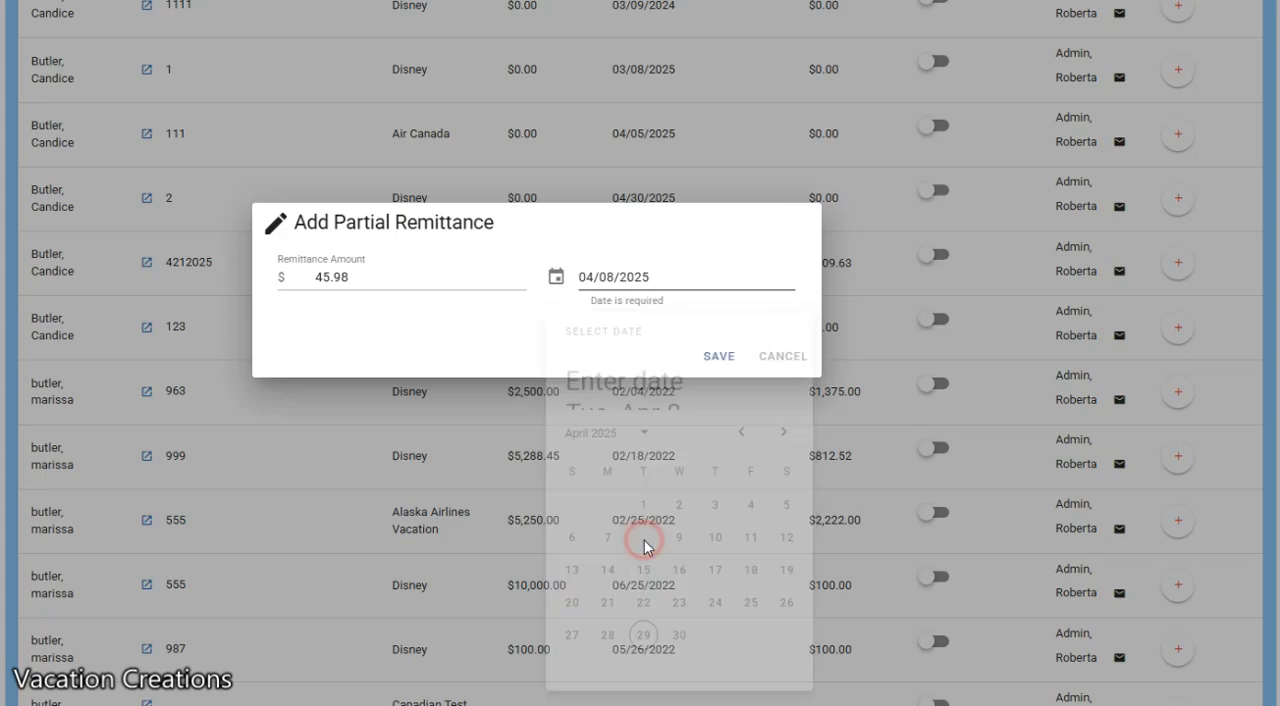
pyautogui.click(714, 358)
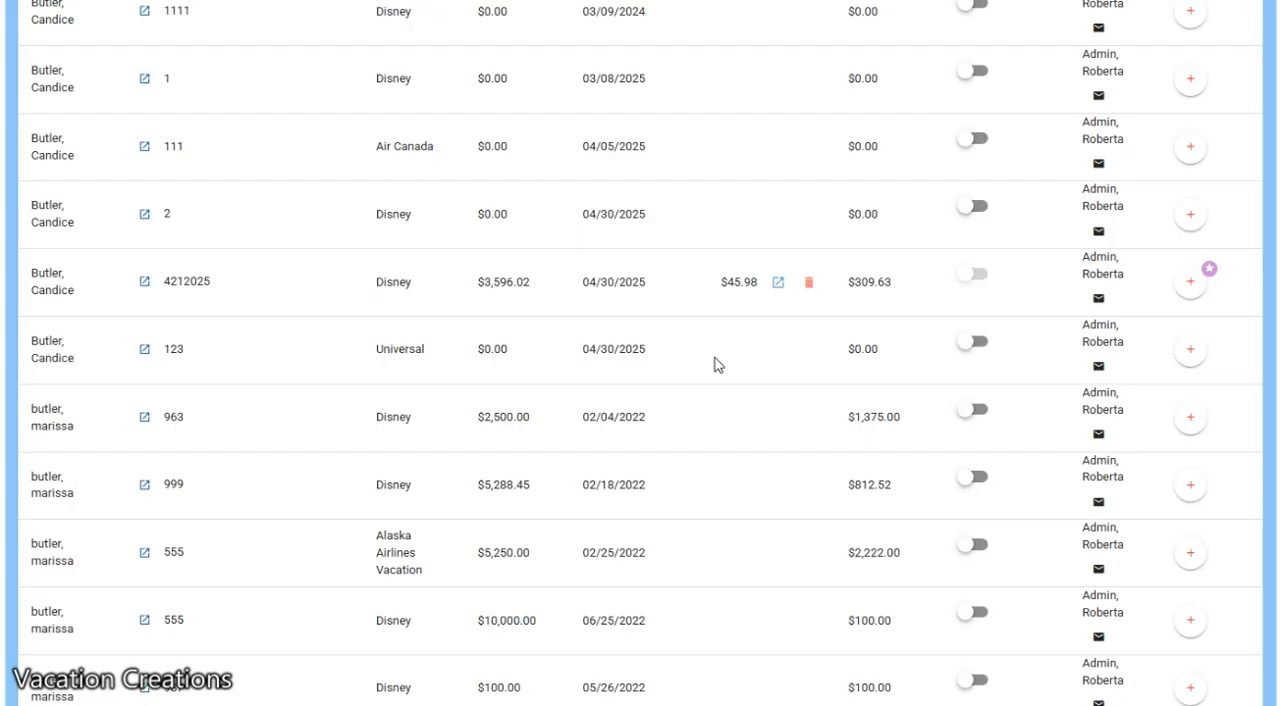
# Add a partial remittance of $263.65 dated 04/29/2025 to the $3,596.02 Disney reservation, and mark its commission remittance as received
pyautogui.click(1191, 283)
pyautogui.click(384, 274)
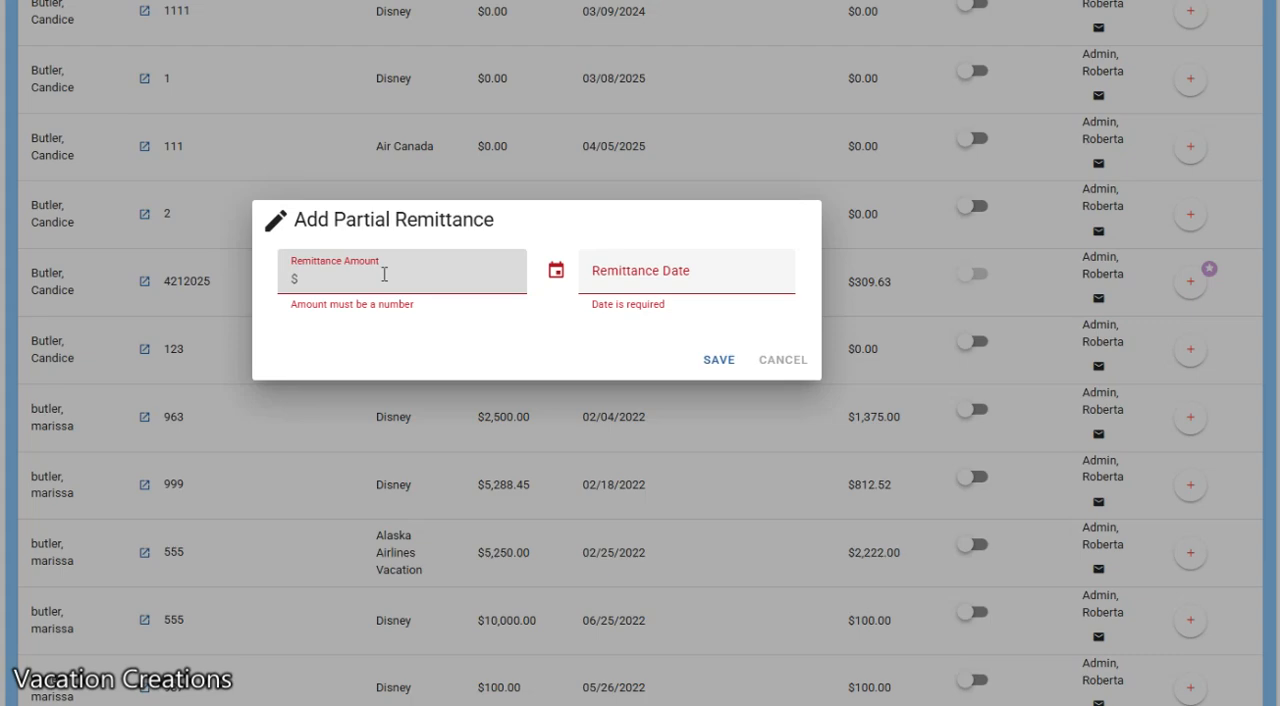
pyautogui.write('263.65')
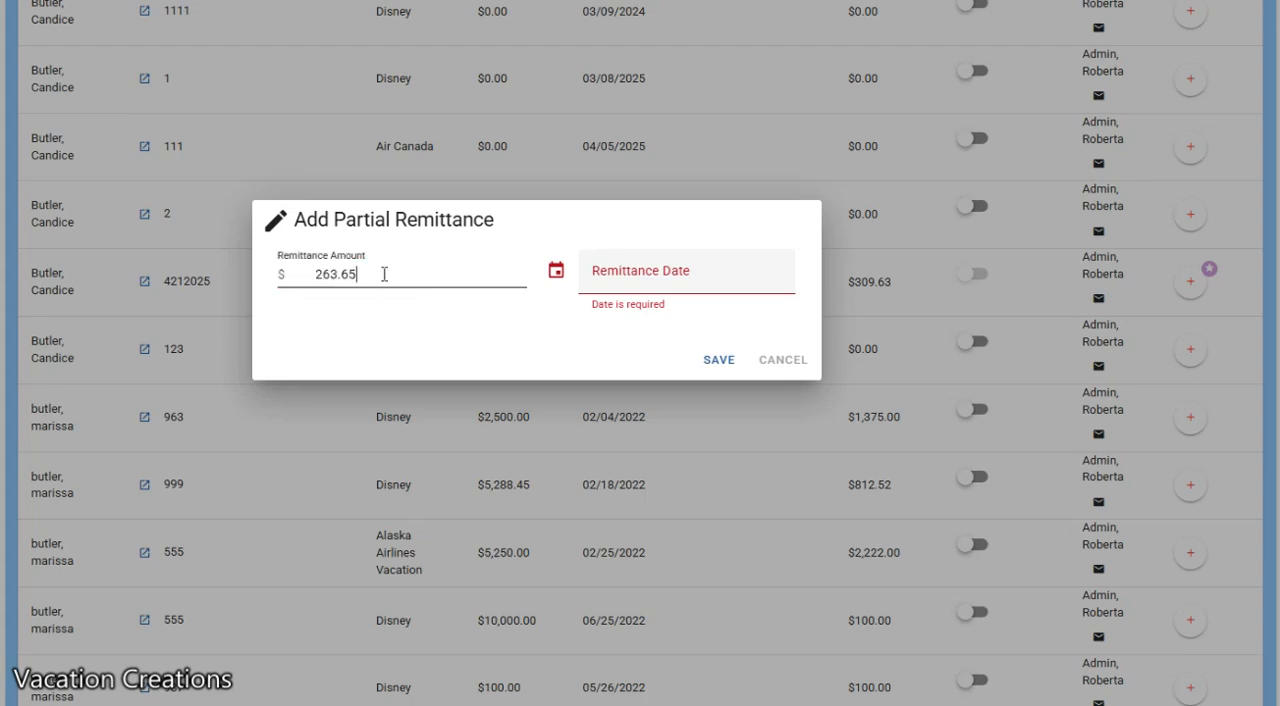
pyautogui.click(677, 273)
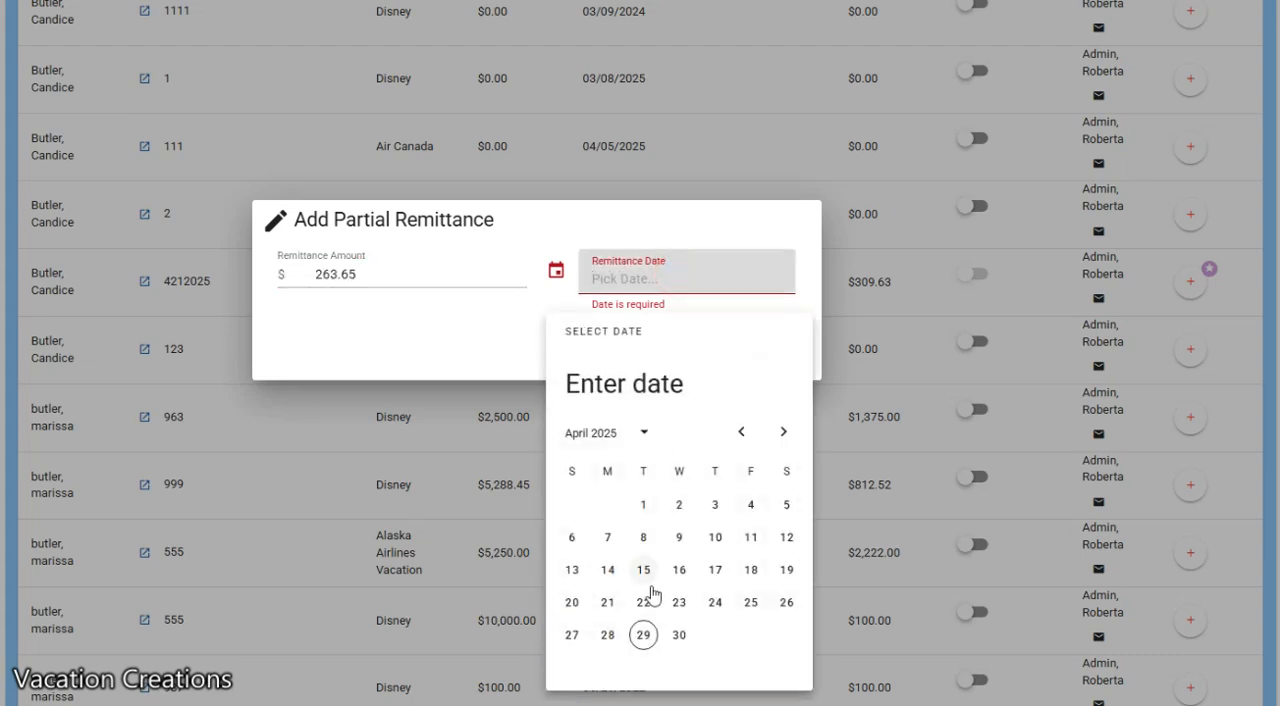
pyautogui.click(644, 636)
pyautogui.click(713, 357)
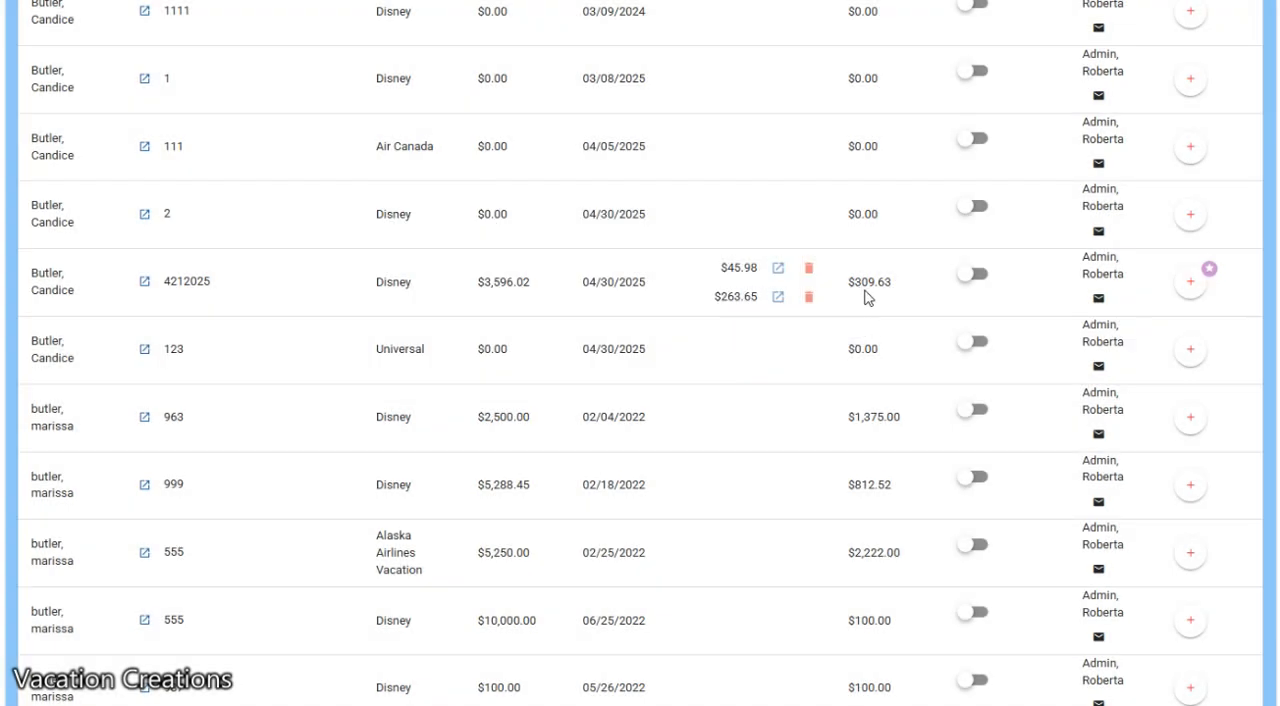
pyautogui.click(976, 277)
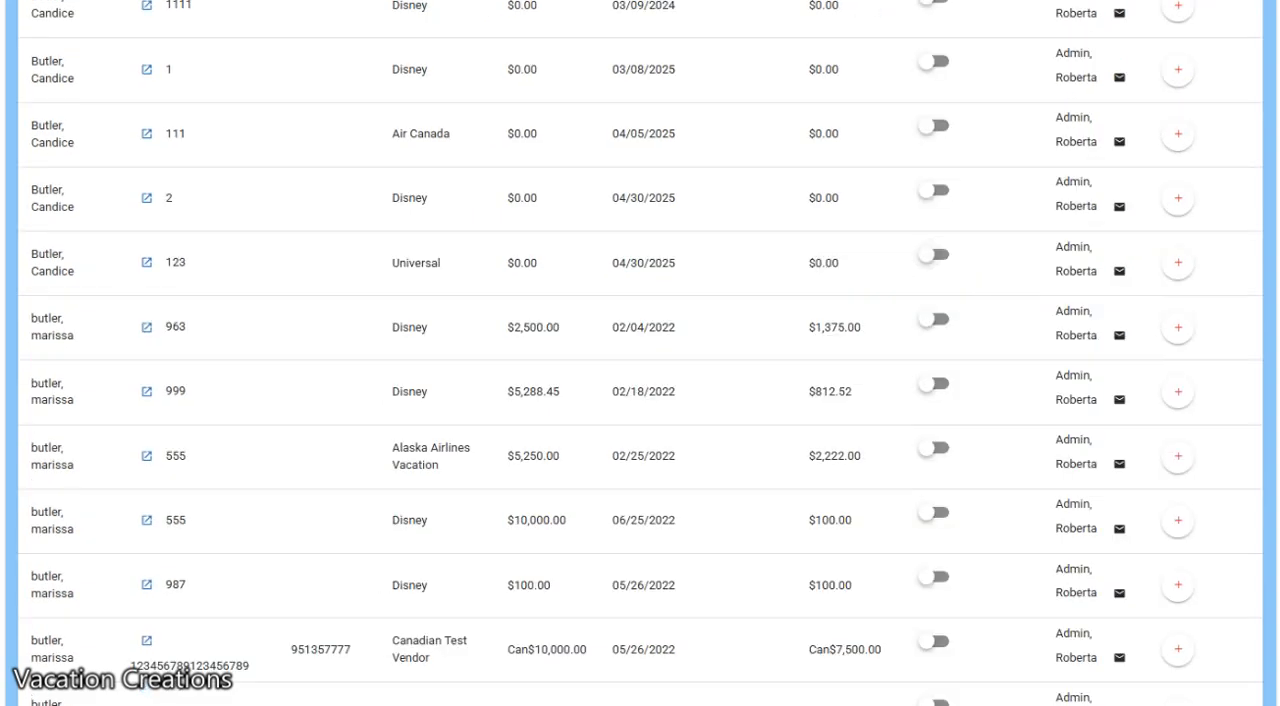